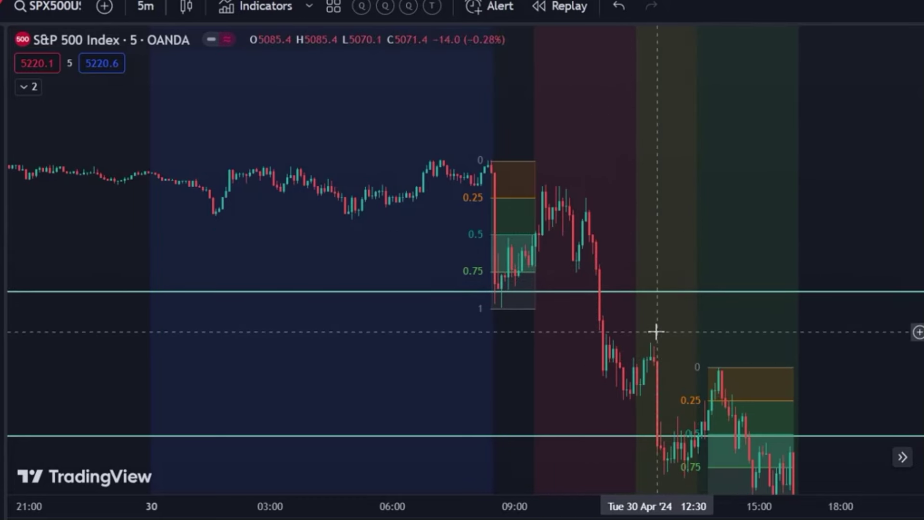
Place a Fib retracement over the yellow midday session's range on 30 April and move the middle horizontal line to its 0.5 level
drag(656, 331, 629, 239)
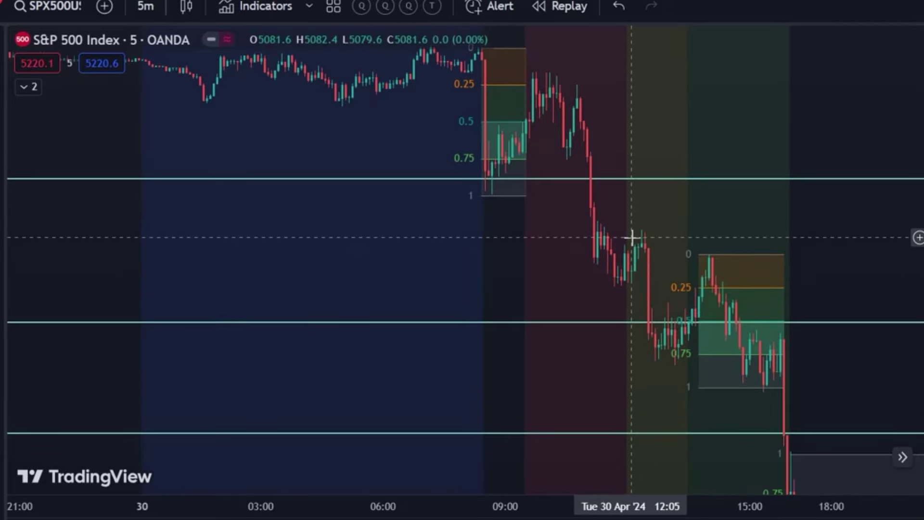
drag(739, 261, 678, 241)
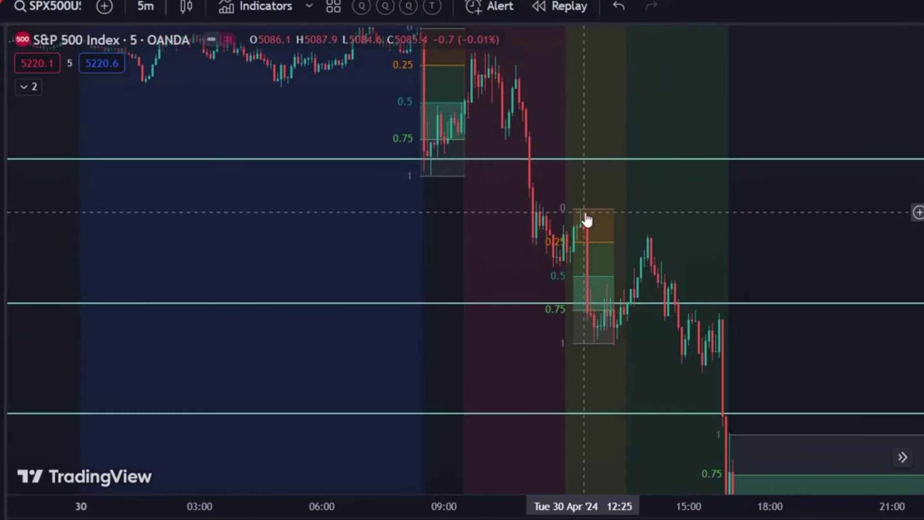
click(587, 220)
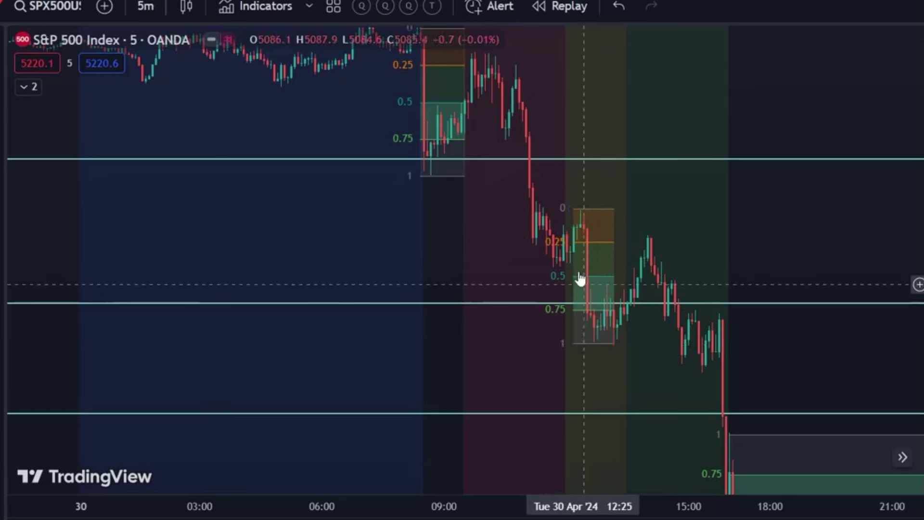
click(663, 304)
drag(665, 310, 668, 277)
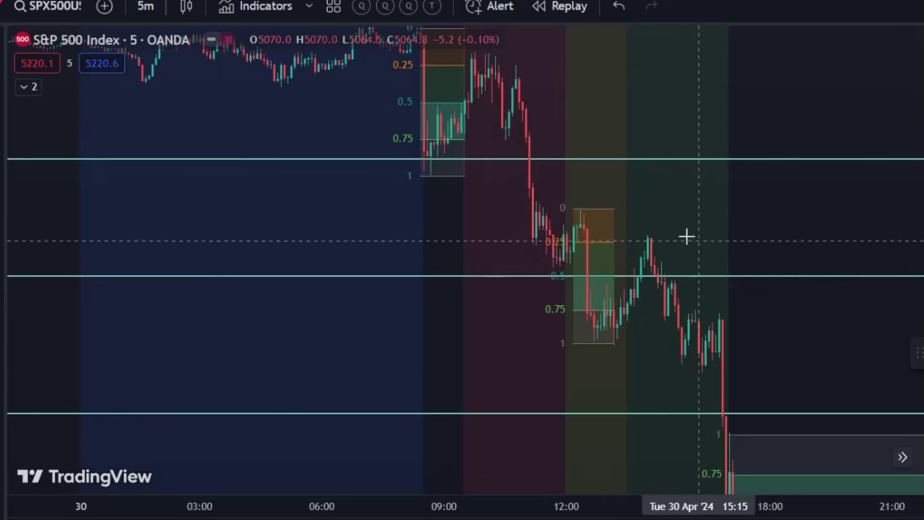
Draw Fib retracements from high to low over the green afternoon session and the maroon morning session on 30 April
drag(647, 237, 719, 373)
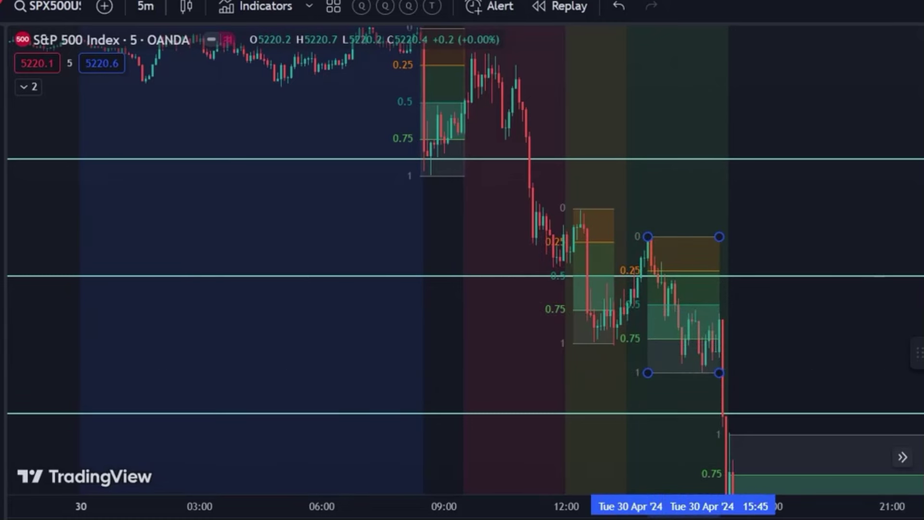
click(625, 176)
drag(484, 84, 564, 264)
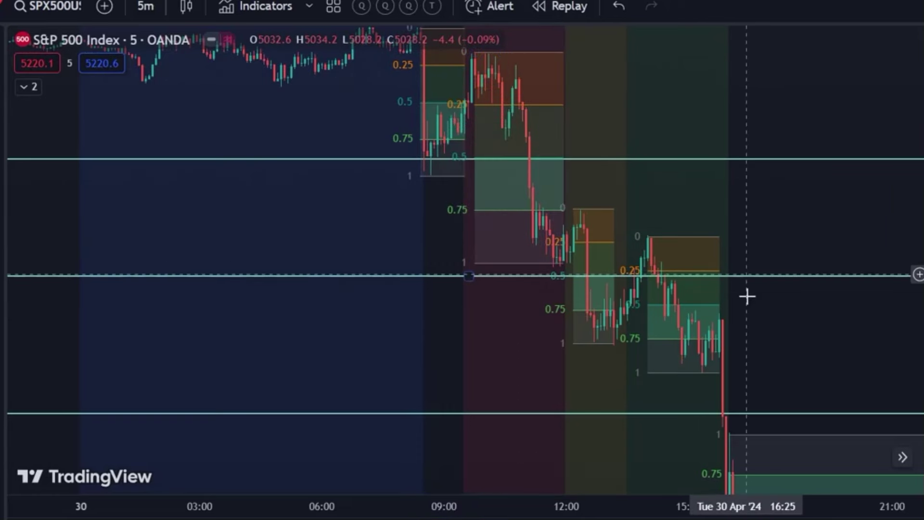
Move the middle and upper horizontal lines to the 0.5 levels of the green-session and maroon-session Fib retracements
drag(750, 278, 749, 305)
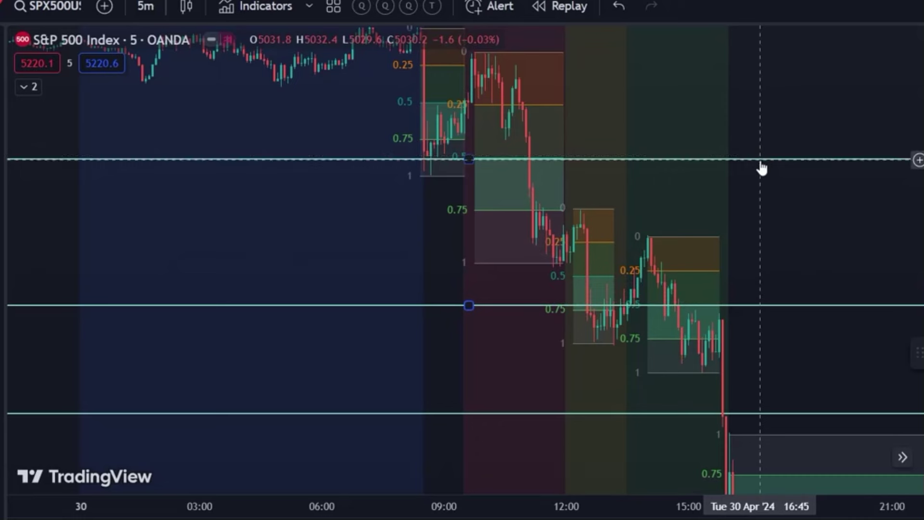
drag(761, 160, 759, 107)
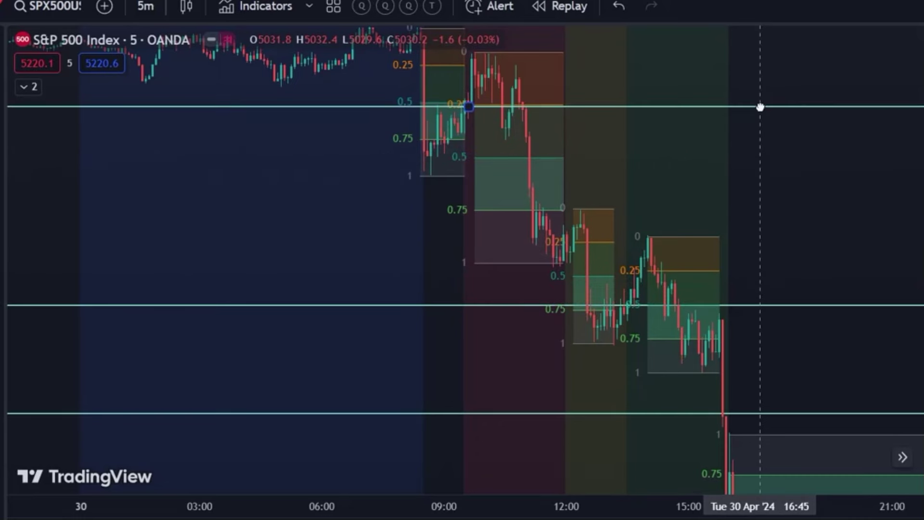
key(ctrl+z)
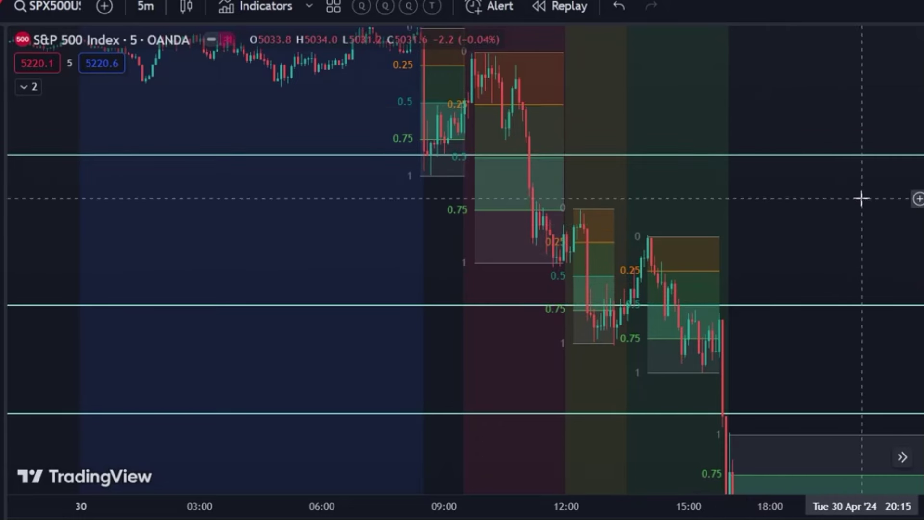
Add a horizontal line at the 0.5 level of the after-hours Fib retracement on the evening of 30 April
key(alt+r)
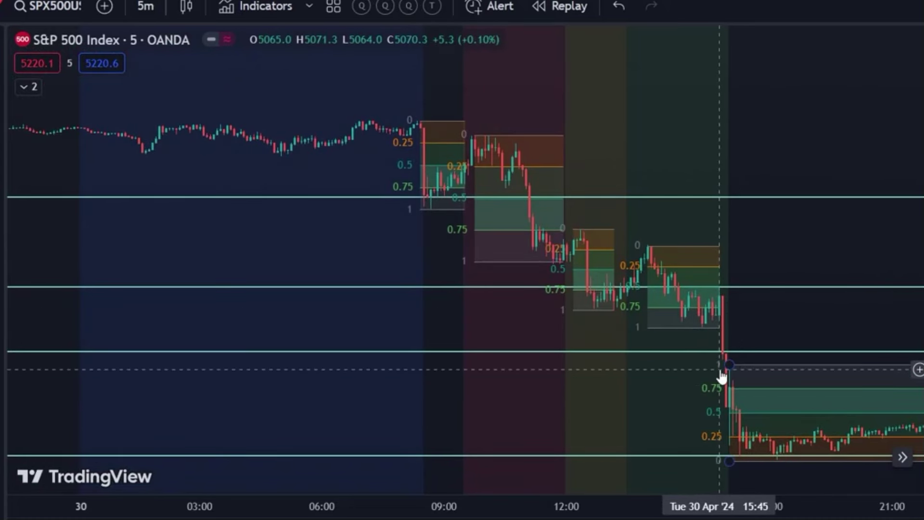
drag(602, 390, 557, 390)
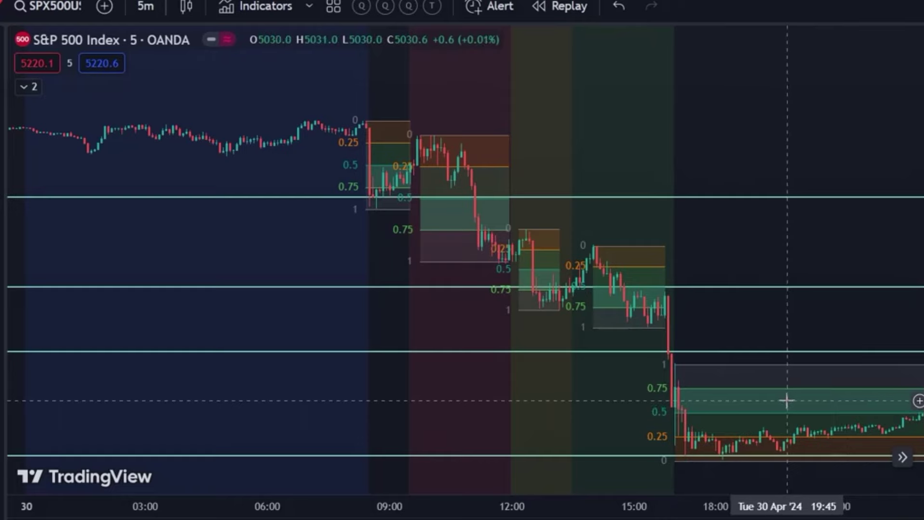
drag(749, 404, 529, 385)
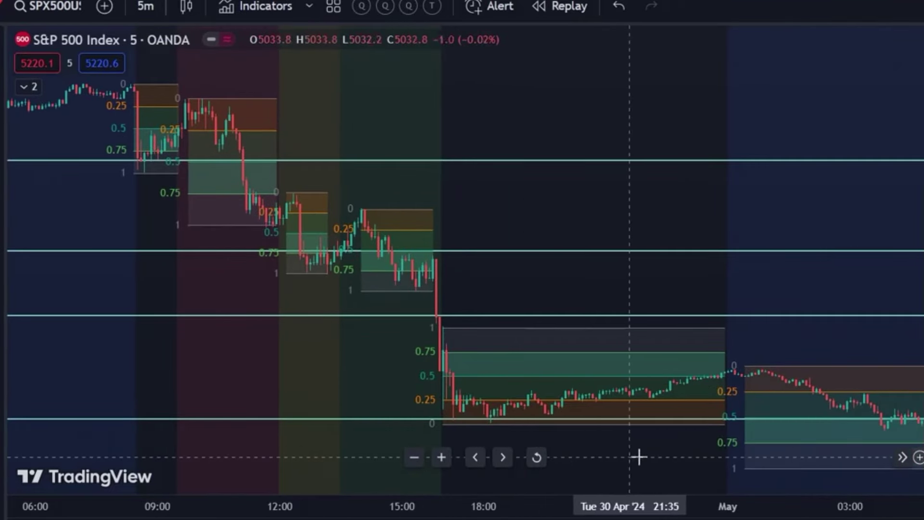
drag(604, 456, 520, 449)
drag(748, 349, 656, 337)
click(582, 388)
click(653, 409)
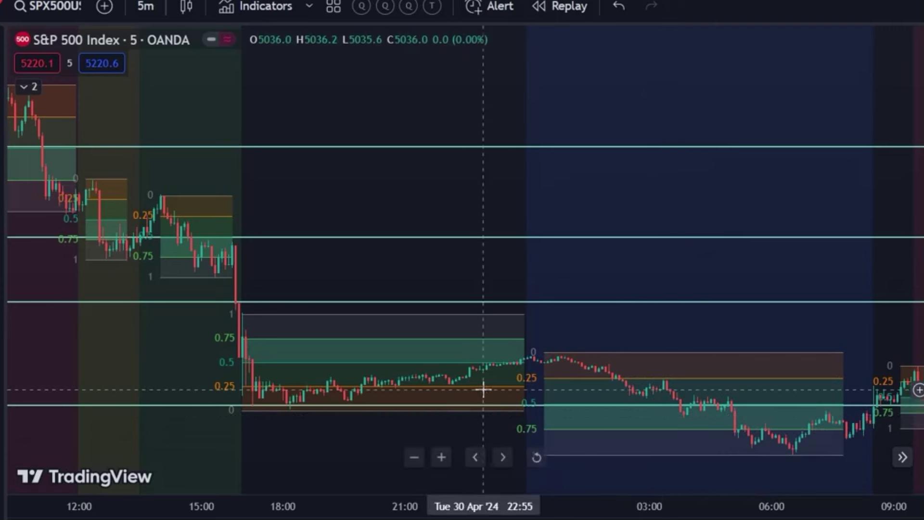
click(375, 364)
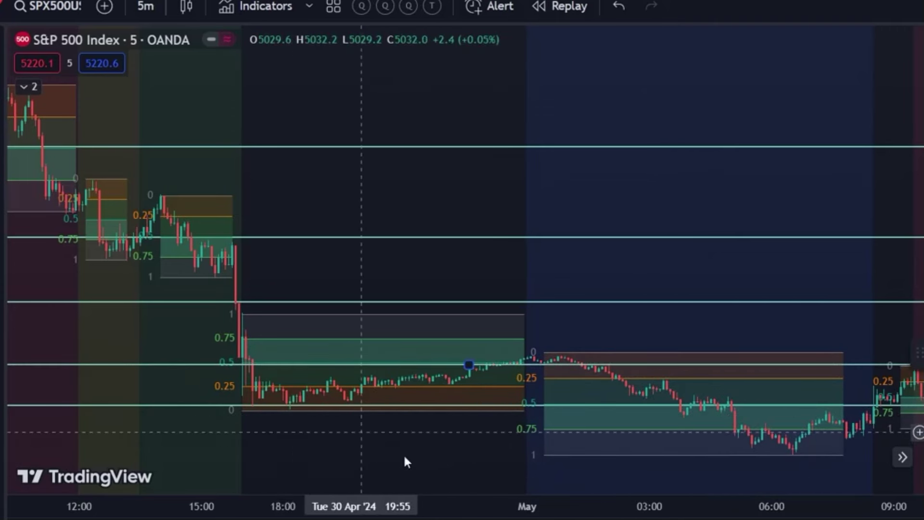
Draw a Fib retracement from low to high over the unshaded pre-market session before 09:30 on 1 May
drag(374, 427, 284, 427)
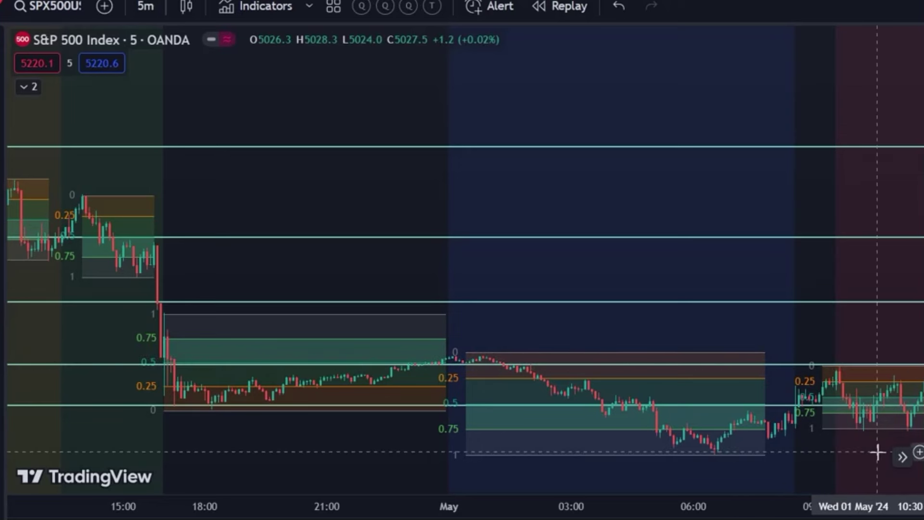
drag(838, 361, 886, 410)
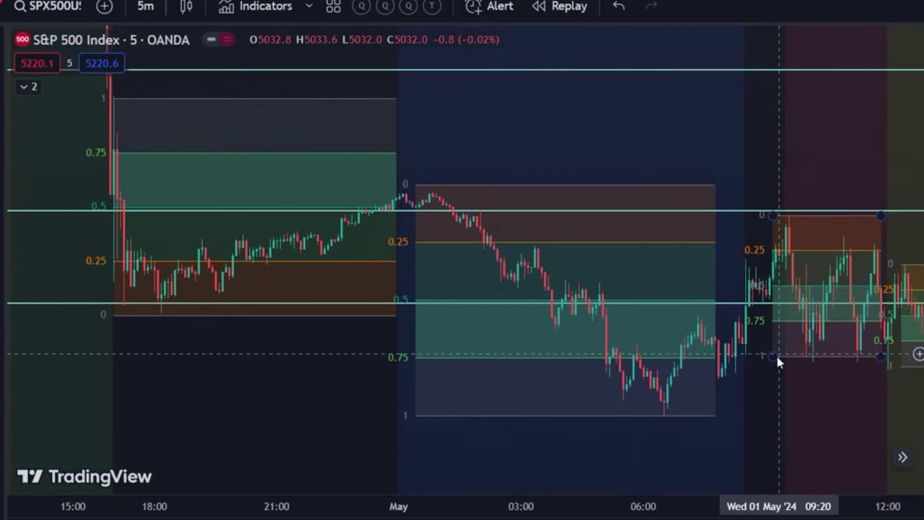
mouse_move(775, 356)
mouse_down()
mouse_move(789, 358)
mouse_move(749, 351)
mouse_move(776, 217)
mouse_move(783, 219)
mouse_up()
key(alt+f)
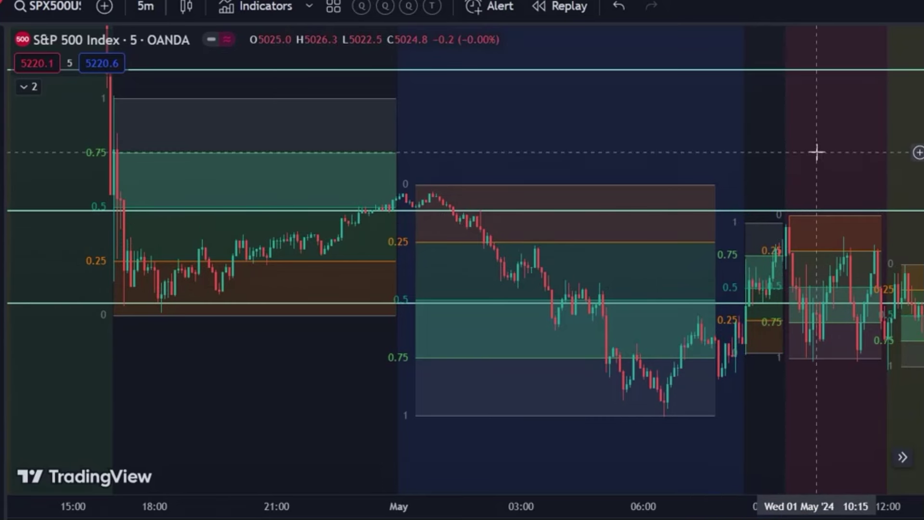
Delete the Fib retracement covering the maroon morning session on 1 May
click(839, 251)
key(Delete)
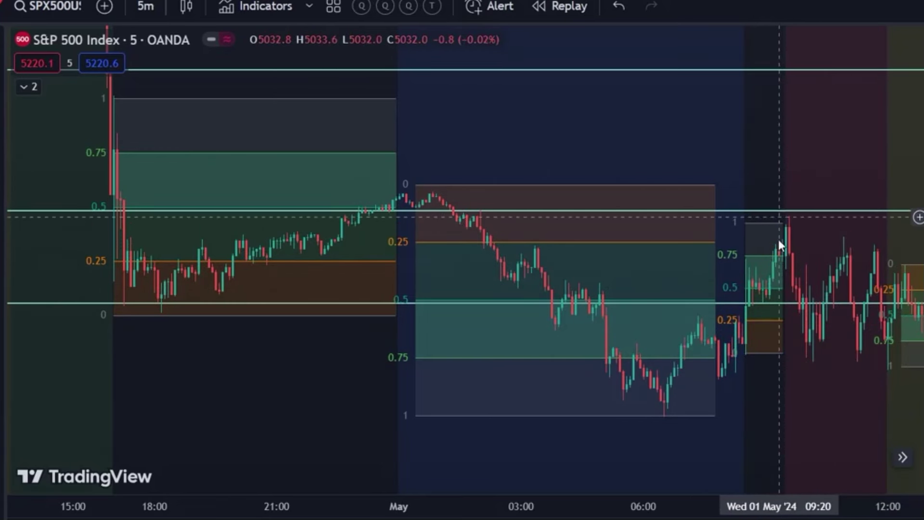
click(759, 292)
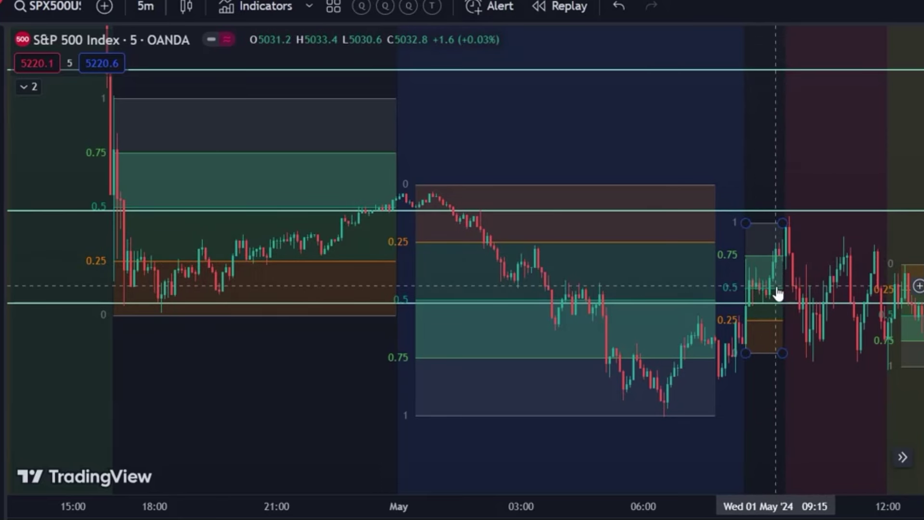
click(869, 287)
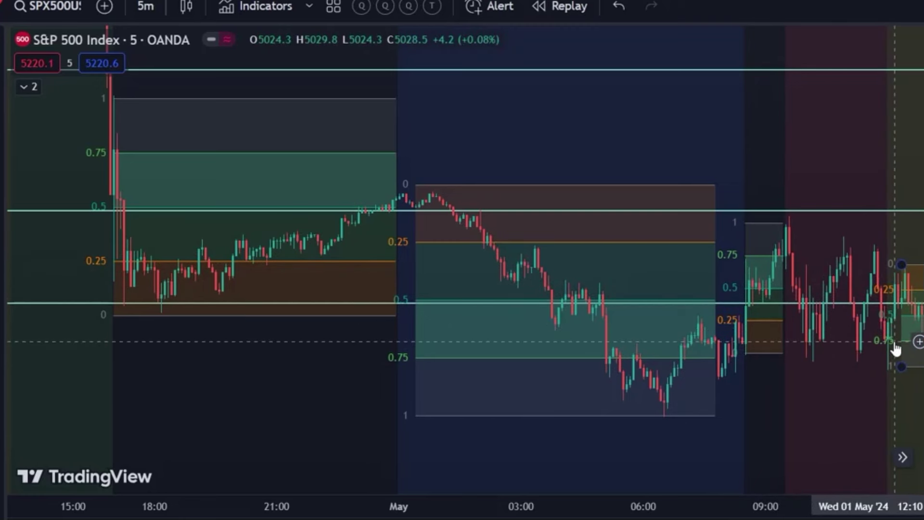
scroll(756, 281, right, 2)
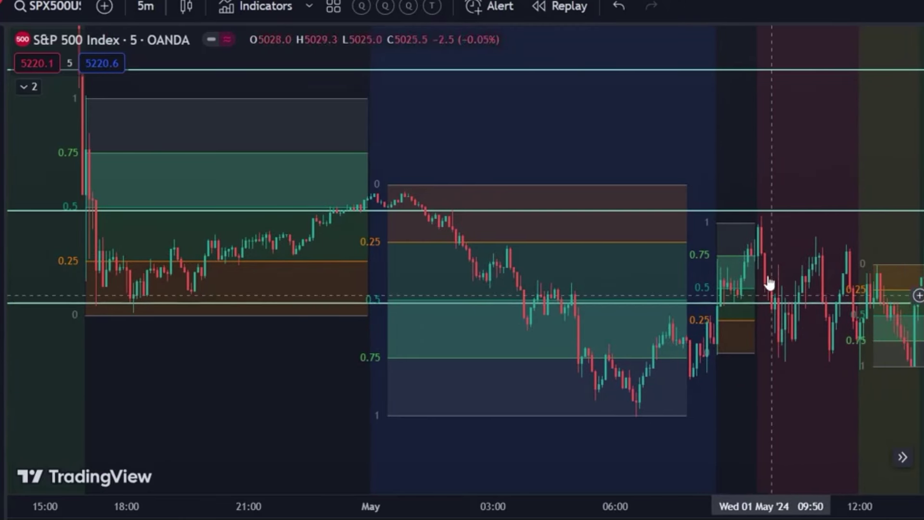
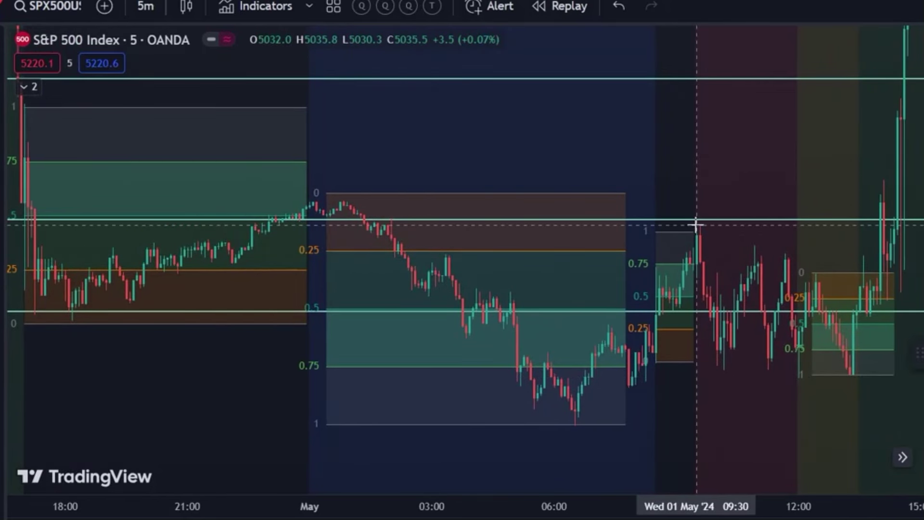
Draw a Fib retracement over the maroon session from 09:30 to 11:25 and shorten the yellow-session one to the session's end
mouse_move(697, 224)
mouse_down()
mouse_move(755, 355)
mouse_move(775, 368)
mouse_up()
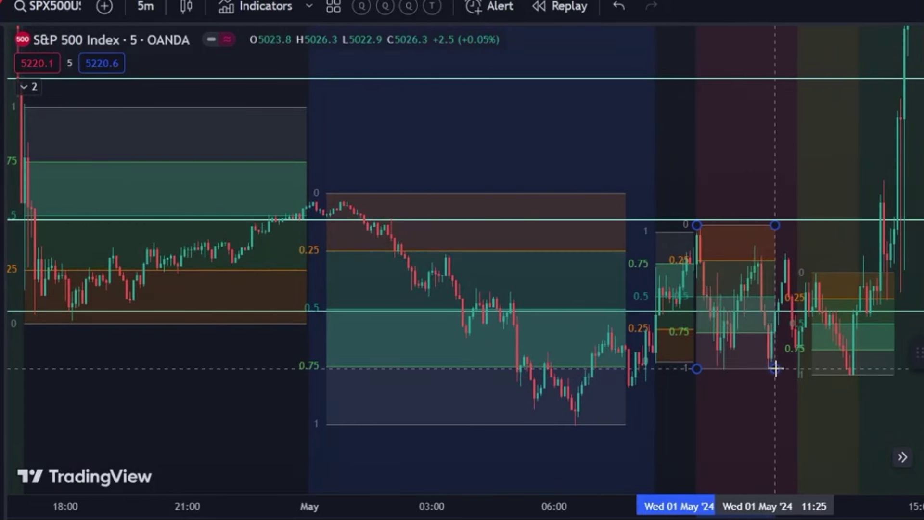
click(776, 369)
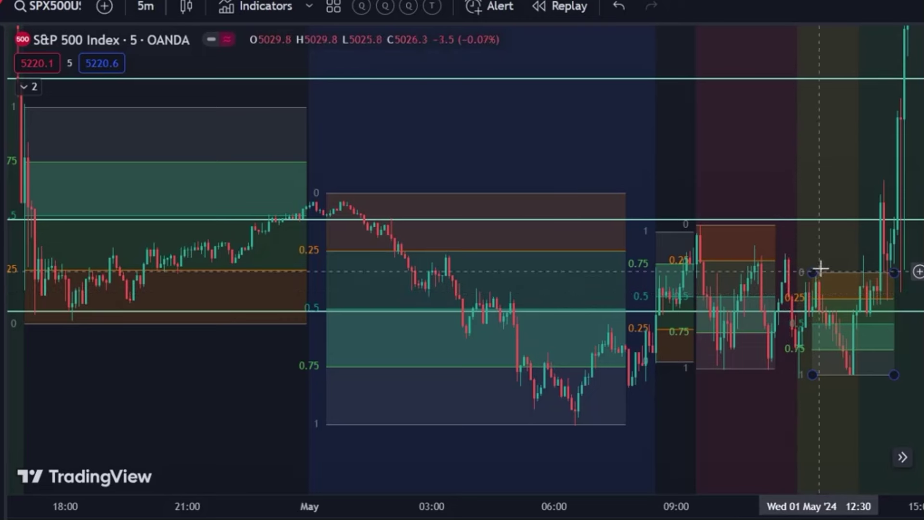
drag(894, 274, 857, 272)
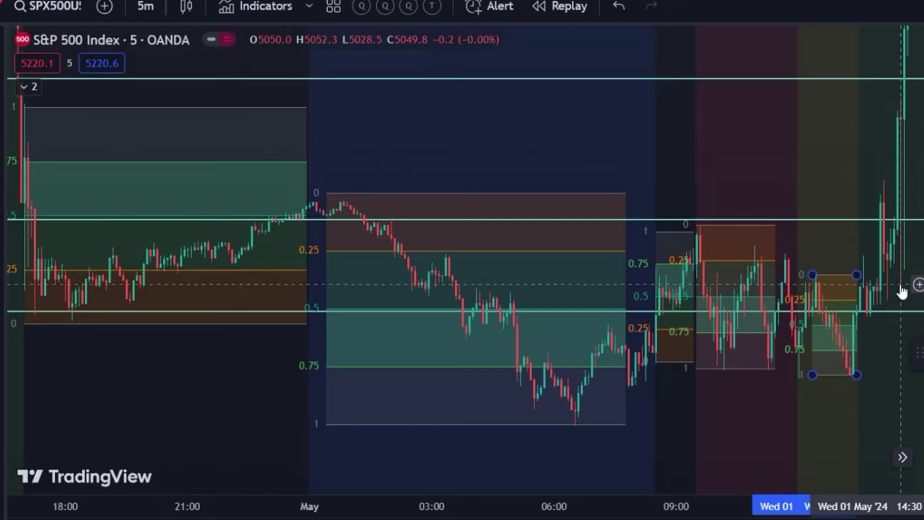
Shift the upper horizontal line slightly lower at the 0.5 level of the maroon-session Fib retracement on 30 April
drag(819, 138, 794, 272)
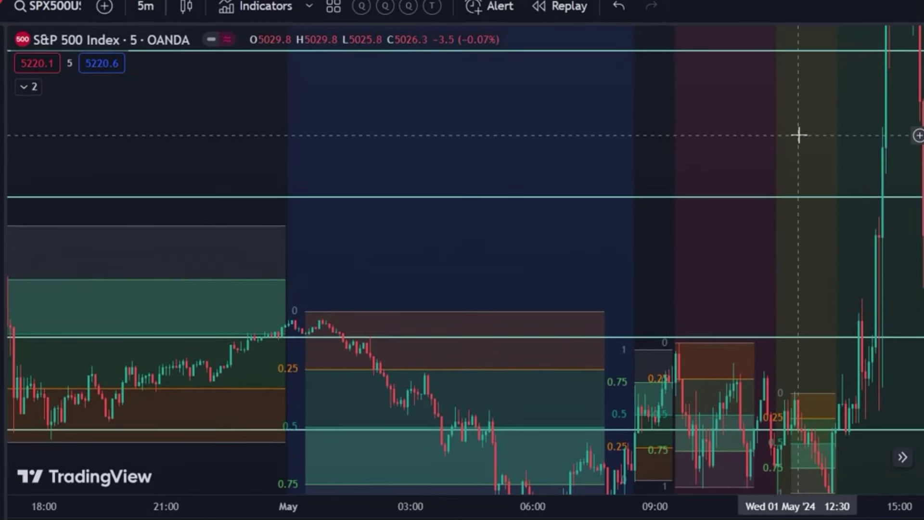
drag(448, 141, 729, 134)
drag(452, 132, 719, 325)
drag(646, 86, 766, 125)
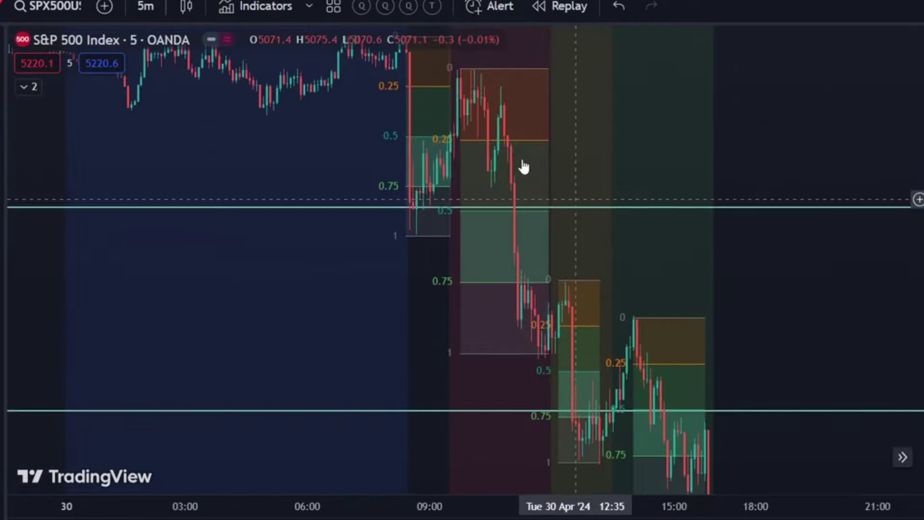
click(511, 111)
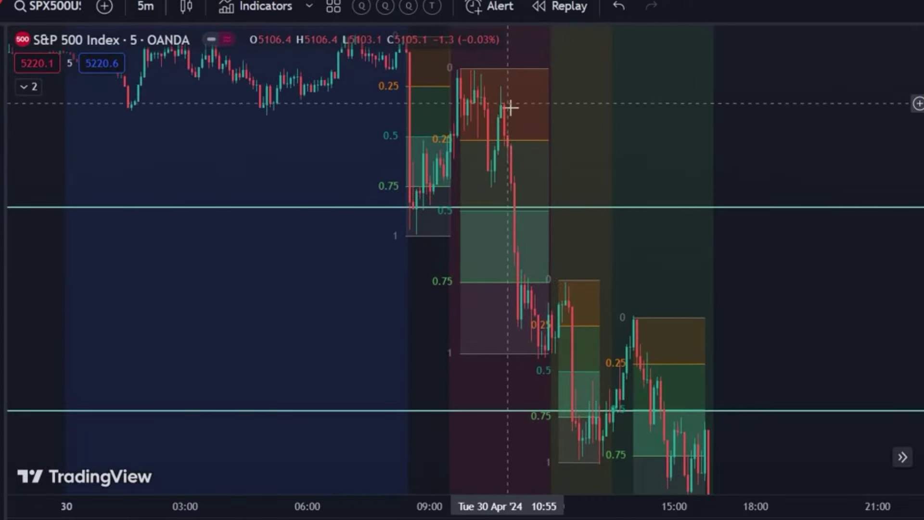
drag(530, 264, 701, 314)
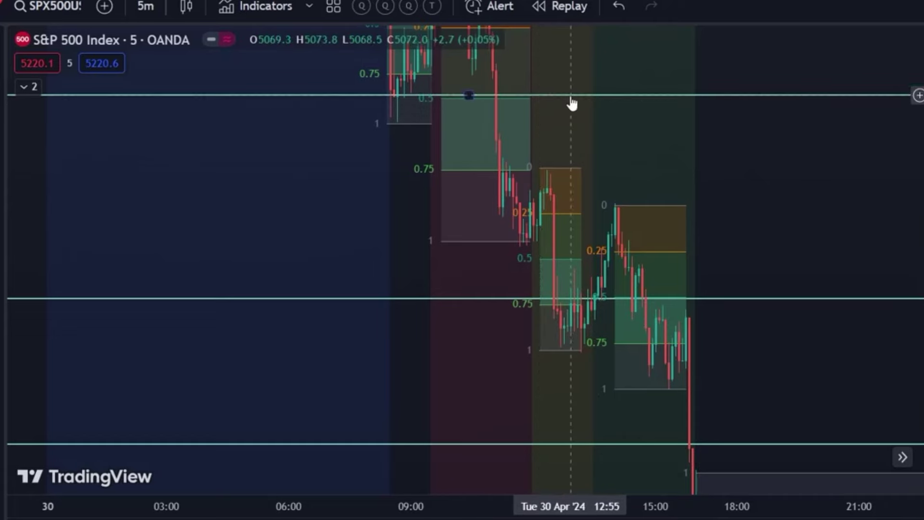
drag(571, 99, 570, 101)
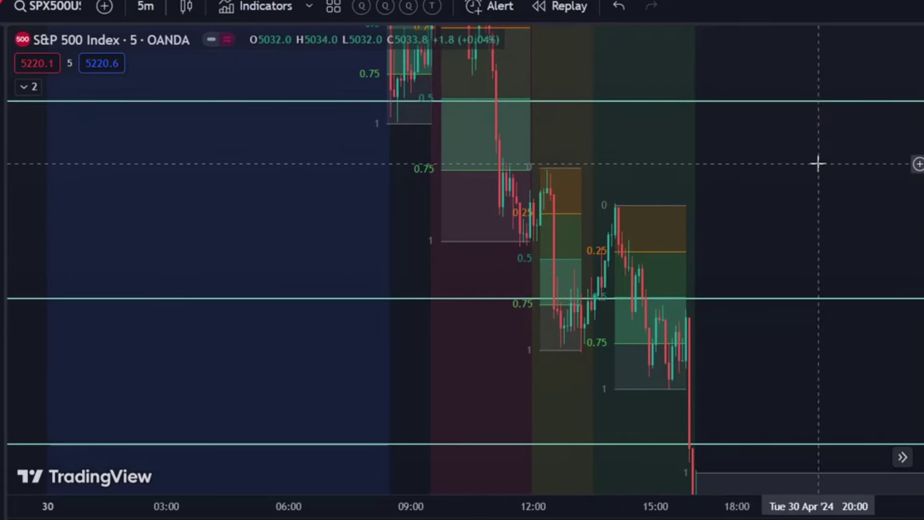
Examine how price in the green afternoon session on 1 May reacts at the horizontal lines from 30 April
drag(818, 161, 719, 161)
drag(787, 168, 626, 171)
drag(852, 187, 570, 147)
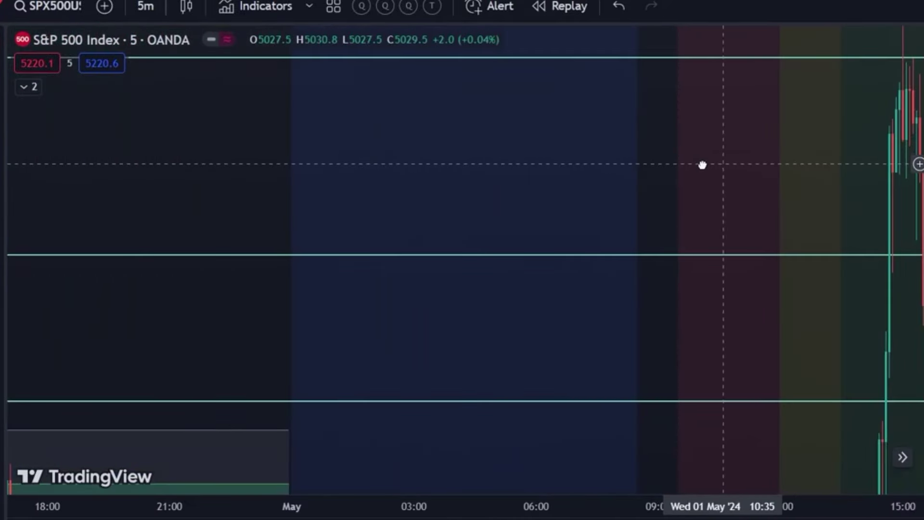
scroll(721, 188, right, 3)
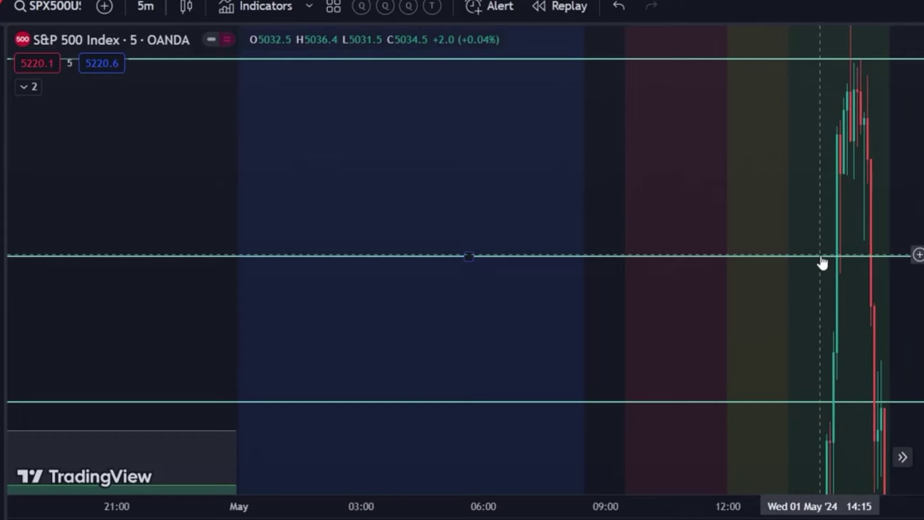
drag(818, 84, 818, 132)
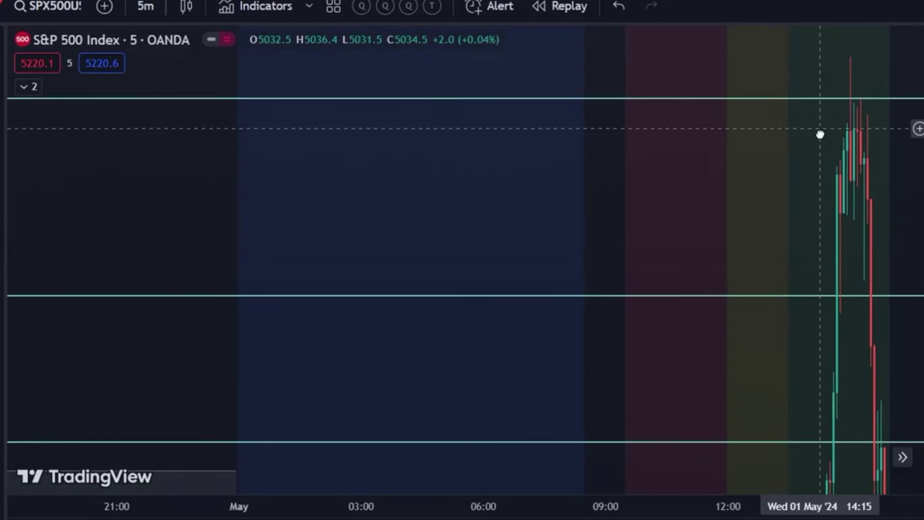
click(848, 109)
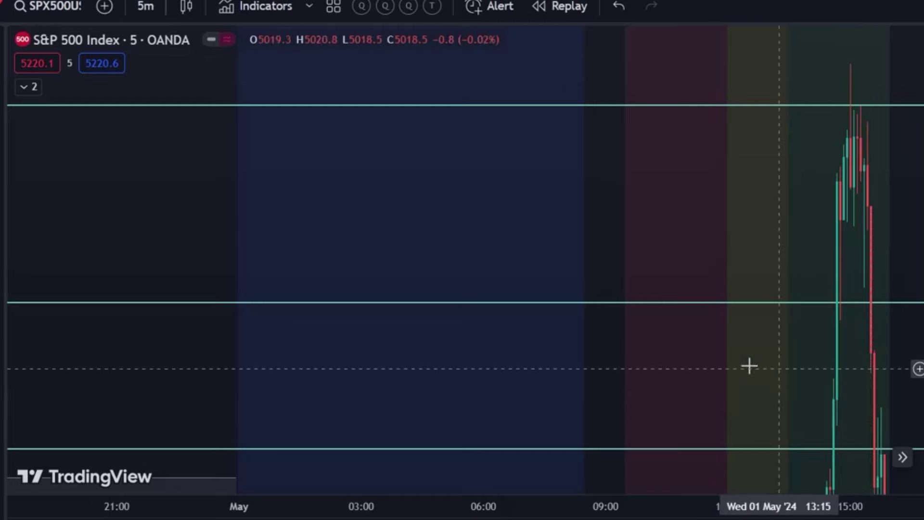
Move the lowest horizontal line to the 0.5 level of the yellow-session Fib retracement on 1 May
drag(628, 345, 667, 176)
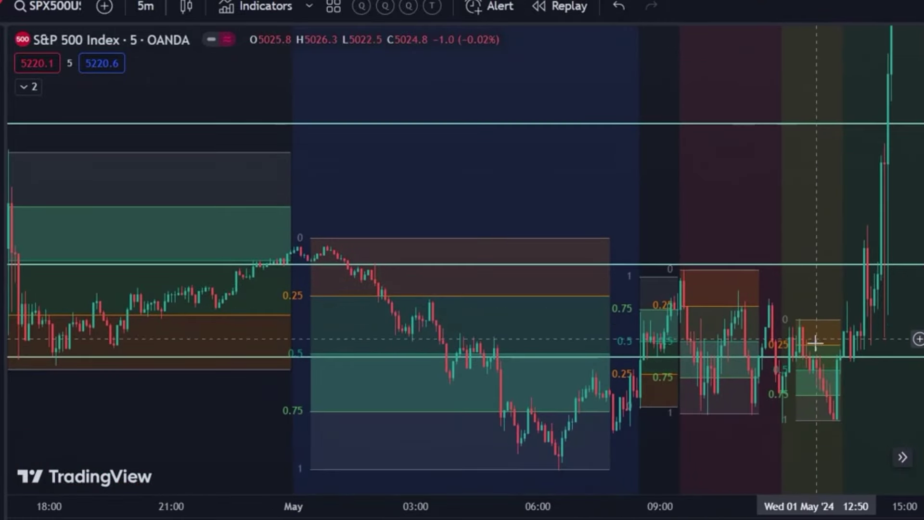
click(824, 374)
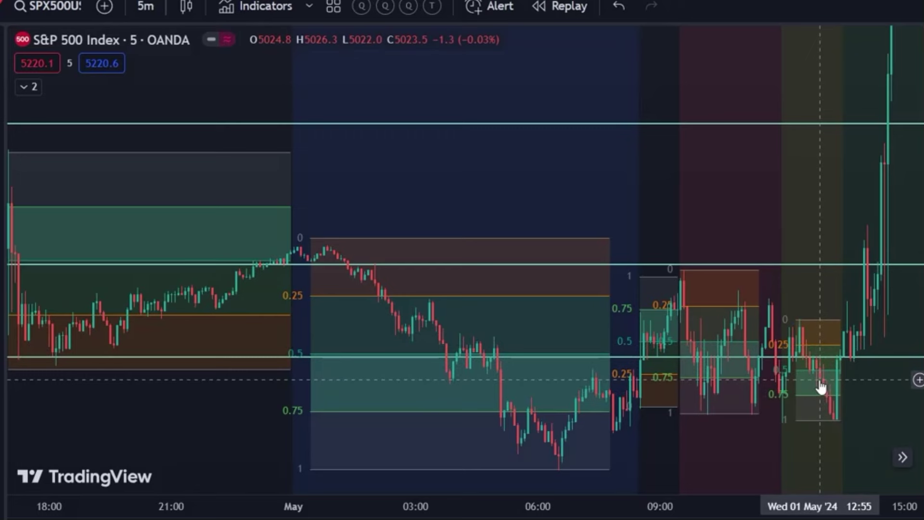
click(819, 378)
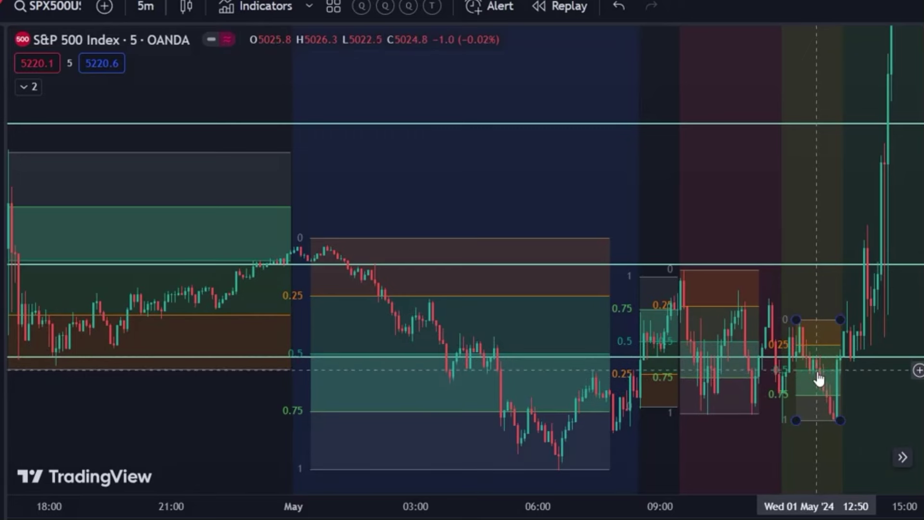
click(862, 362)
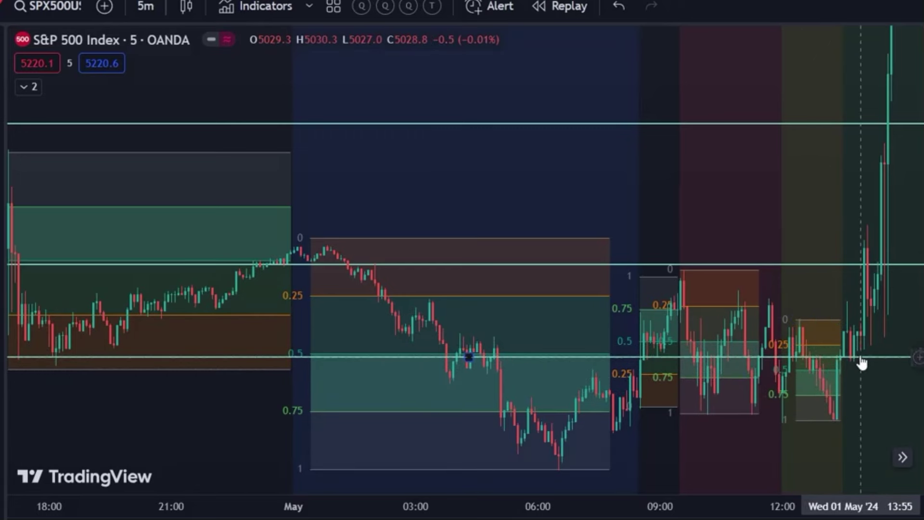
drag(860, 360, 858, 370)
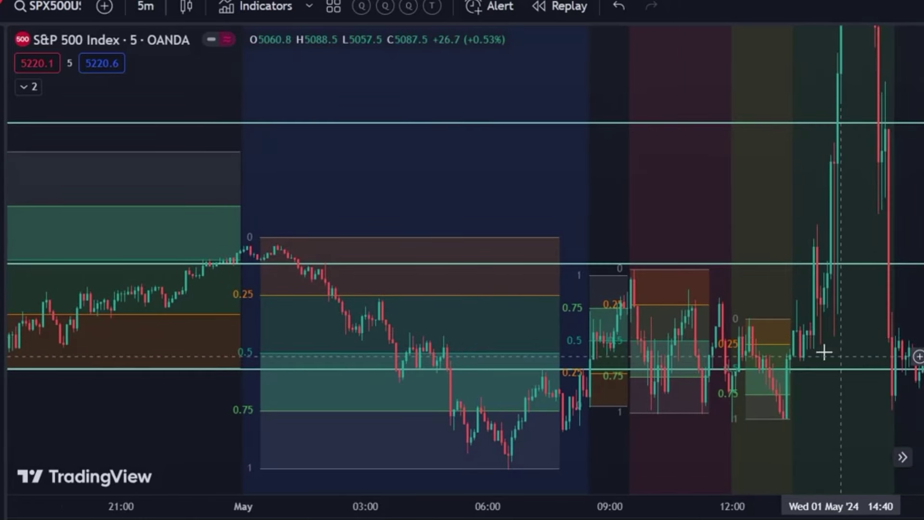